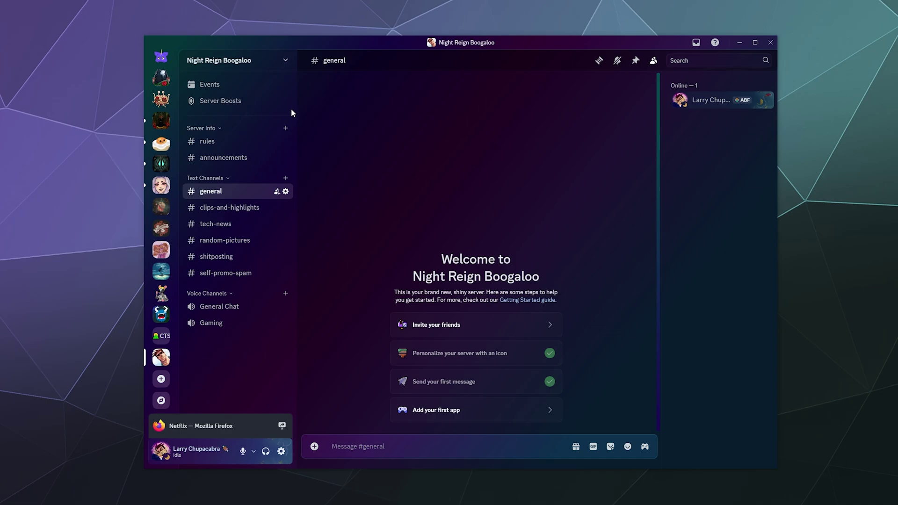
{"action": "right_click", "coordinate": [193, 129]}
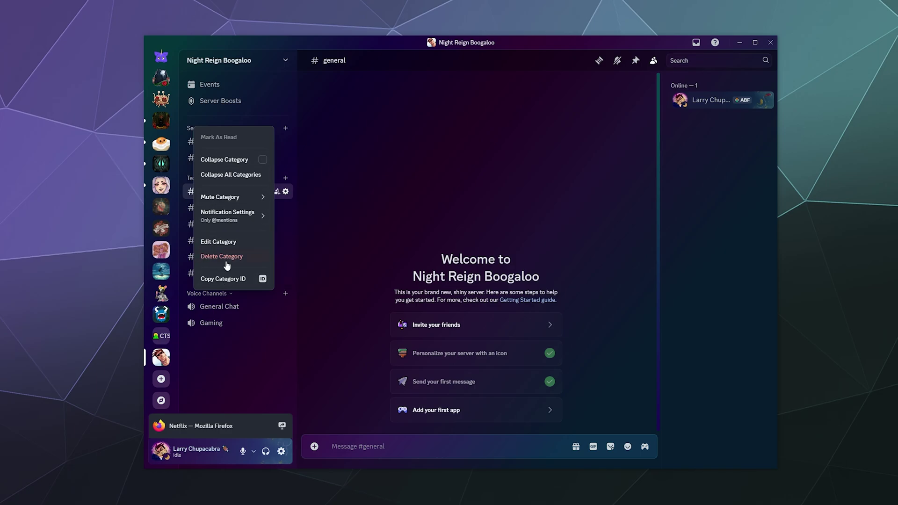
{"action": "mouse_move", "coordinate": [234, 201]}
{"action": "left_click", "coordinate": [338, 178]}
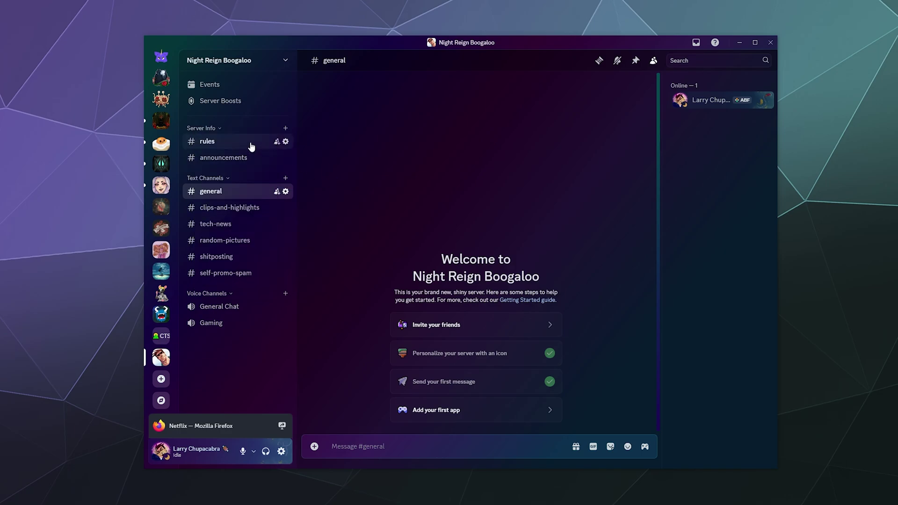
Create a public text channel named "system-messages-😛" in the Server Info category
{"action": "left_click", "coordinate": [285, 128]}
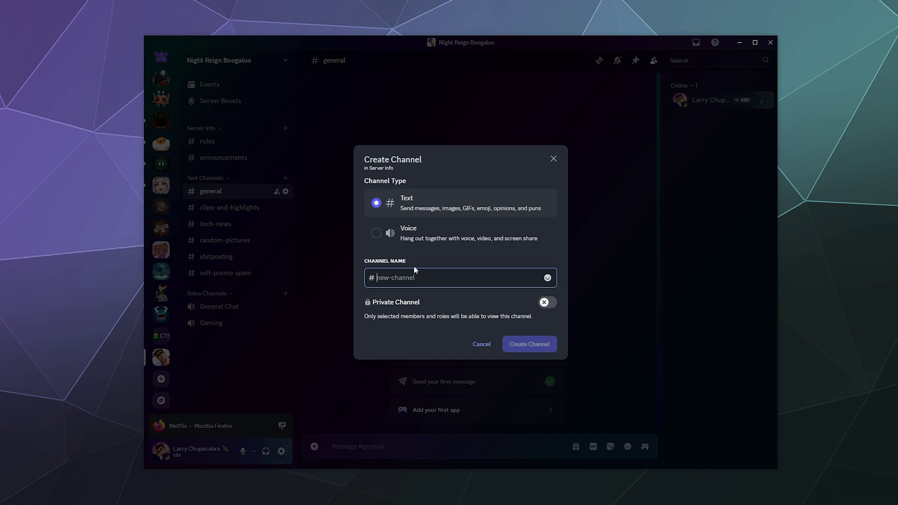
{"action": "type", "text": "systen "}
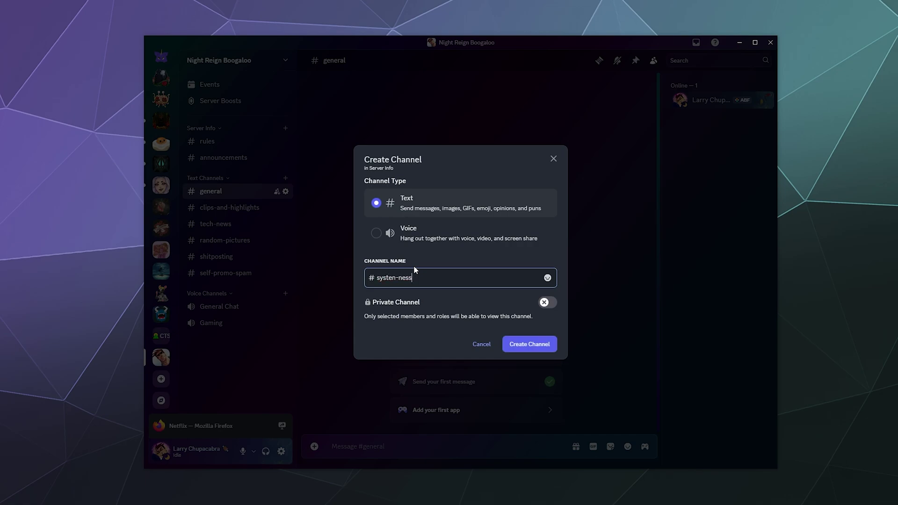
{"action": "type", "text": "messages 😛"}
{"action": "key", "text": "BackSpace"}
{"action": "type", "text": "m"}
{"action": "left_click", "coordinate": [546, 343]}
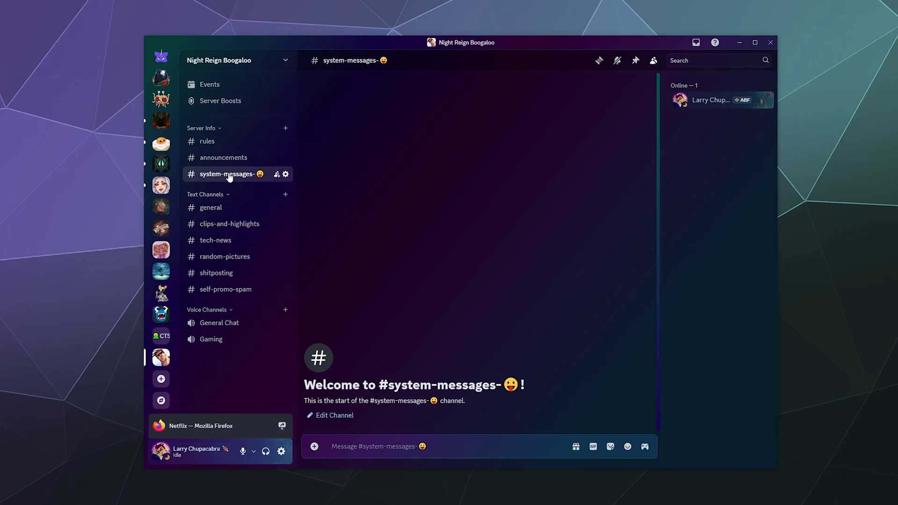
{"action": "right_click", "coordinate": [203, 130]}
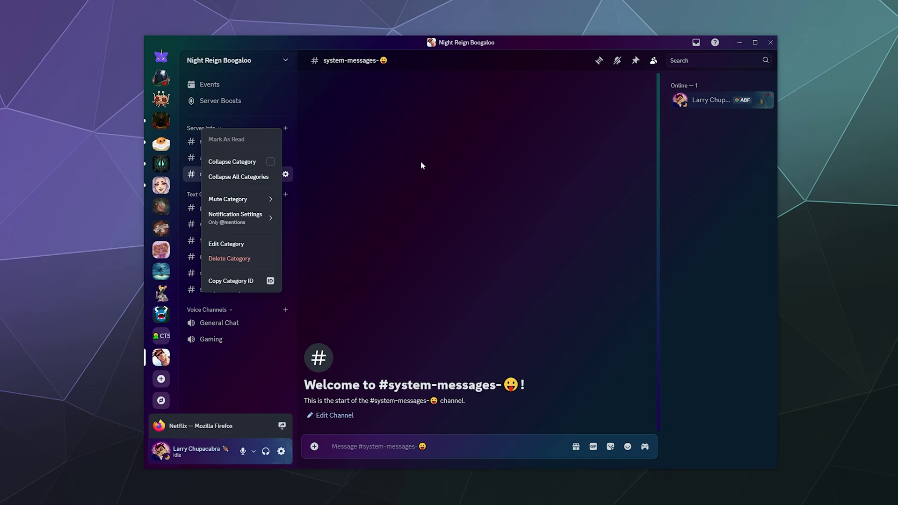
{"action": "left_click", "coordinate": [420, 161]}
{"action": "right_click", "coordinate": [212, 132]}
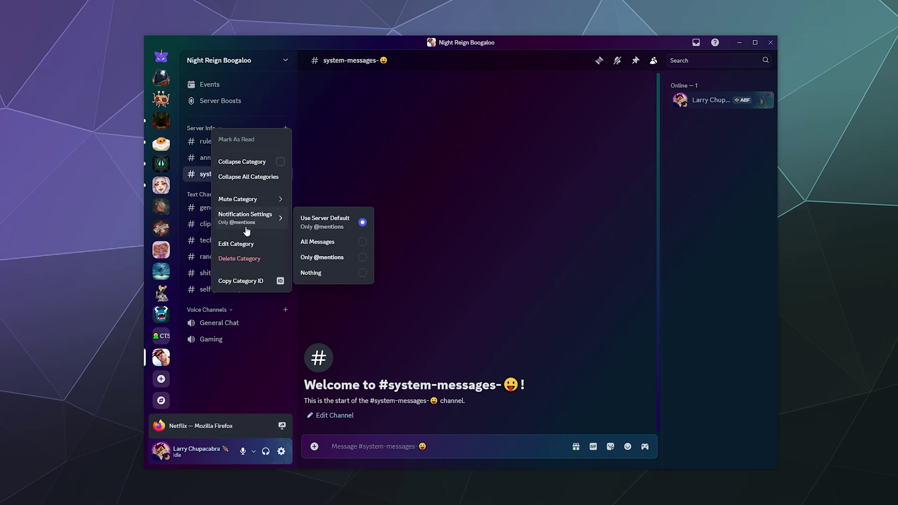
{"action": "left_click", "coordinate": [234, 240]}
{"action": "left_click", "coordinate": [276, 95]}
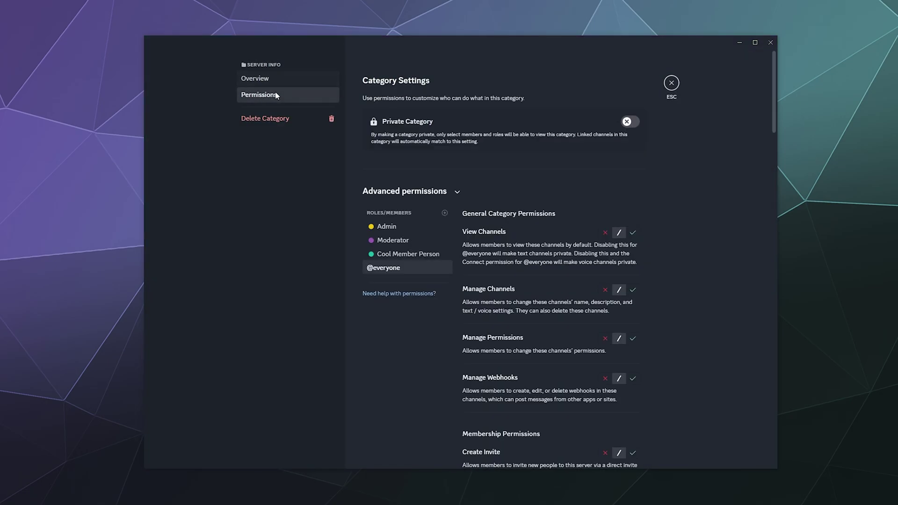
{"action": "scroll", "coordinate": [560, 266], "scroll_direction": "down", "scroll_amount": 5}
{"action": "left_click", "coordinate": [605, 269]}
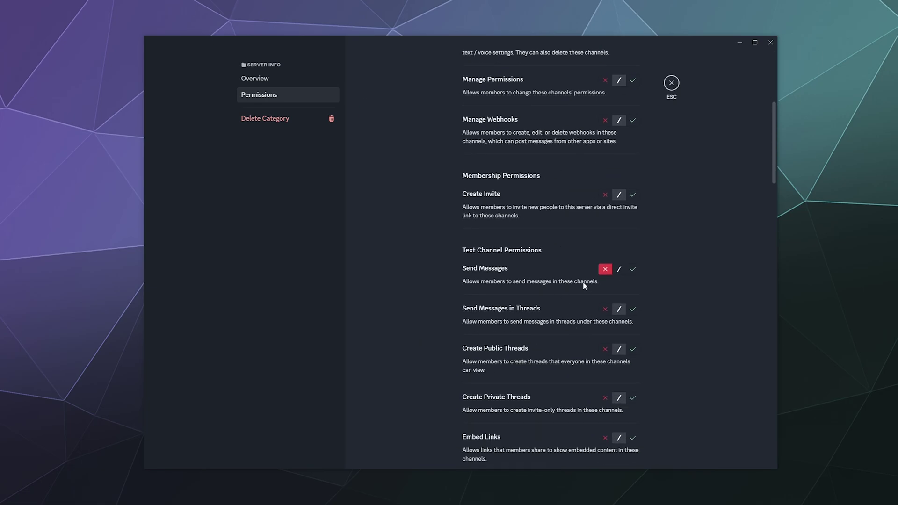
{"action": "scroll", "coordinate": [426, 199], "scroll_direction": "up", "scroll_amount": 5}
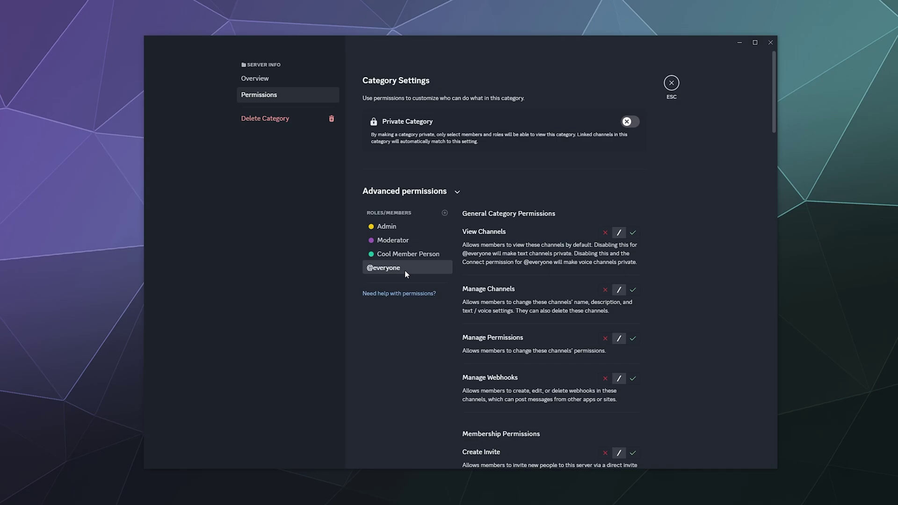
{"action": "scroll", "coordinate": [405, 270], "scroll_direction": "down", "scroll_amount": 5}
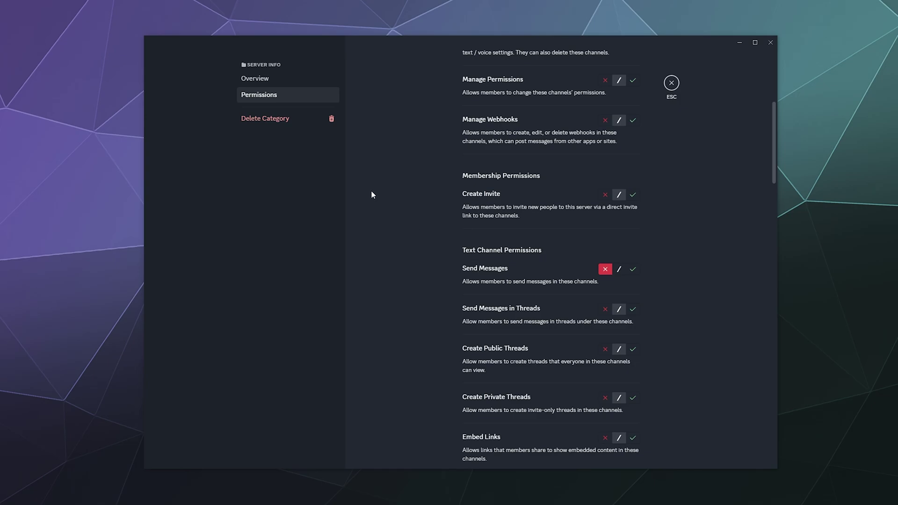
{"action": "scroll", "coordinate": [373, 194], "scroll_direction": "up", "scroll_amount": 5}
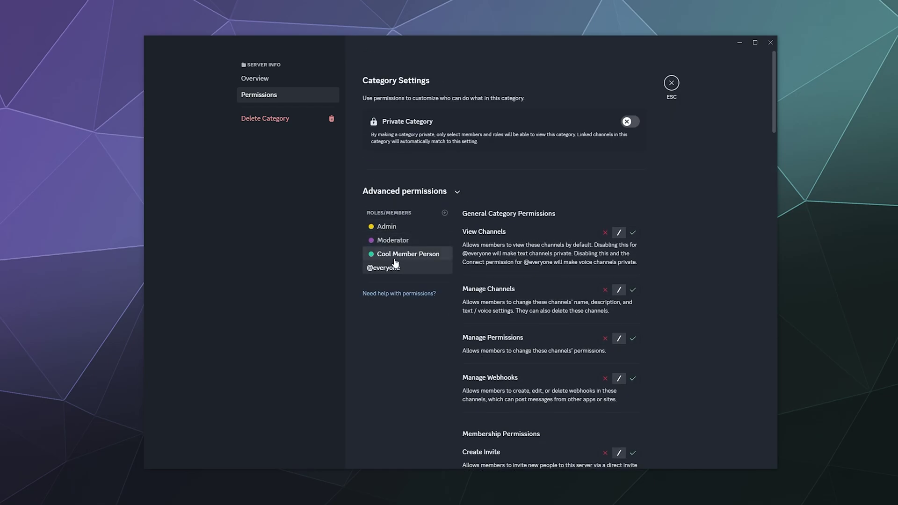
Check the category's Send Messages permission for the Cool Member Person, Moderator and Admin roles, and close the category settings
{"action": "left_click", "coordinate": [395, 255]}
{"action": "scroll", "coordinate": [384, 328], "scroll_direction": "down", "scroll_amount": 6}
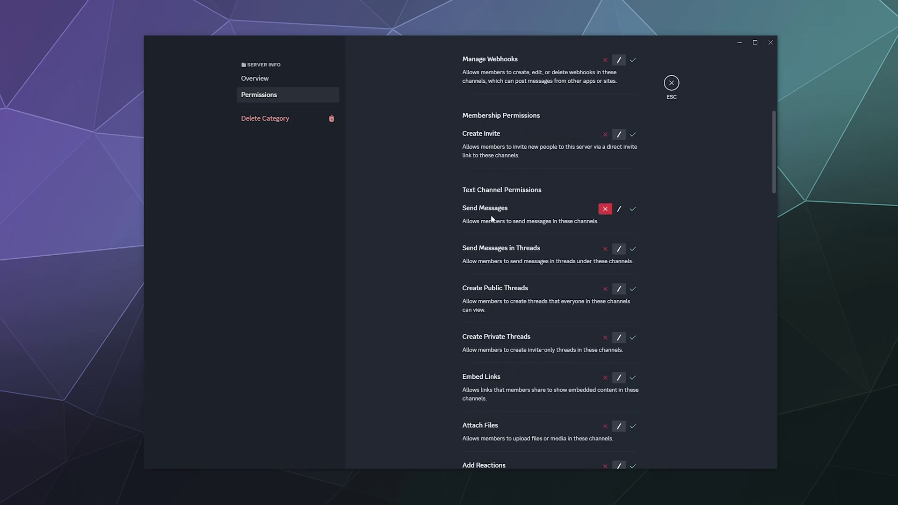
{"action": "scroll", "coordinate": [514, 215], "scroll_direction": "up", "scroll_amount": 6}
{"action": "left_click", "coordinate": [393, 240]}
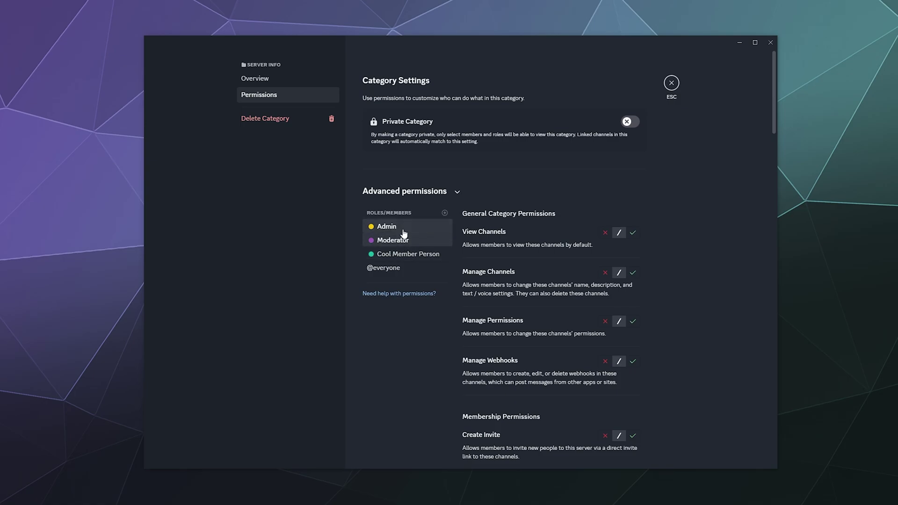
{"action": "scroll", "coordinate": [524, 287], "scroll_direction": "down", "scroll_amount": 5}
{"action": "scroll", "coordinate": [514, 286], "scroll_direction": "up", "scroll_amount": 6}
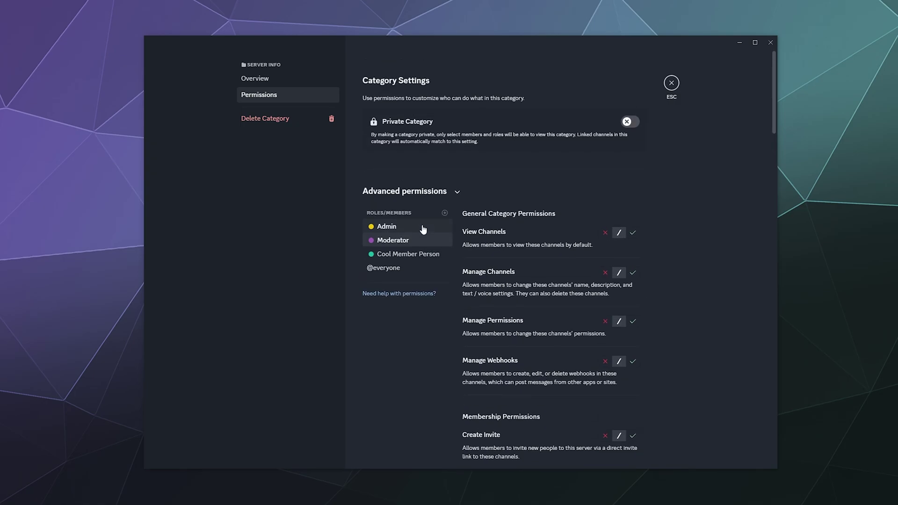
{"action": "left_click", "coordinate": [386, 227]}
{"action": "scroll", "coordinate": [462, 230], "scroll_direction": "down", "scroll_amount": 7}
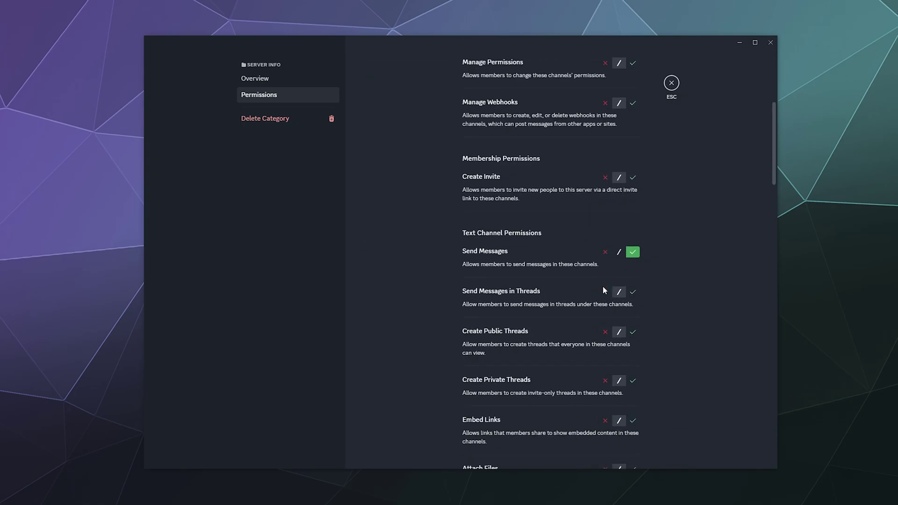
{"action": "left_click", "coordinate": [671, 83]}
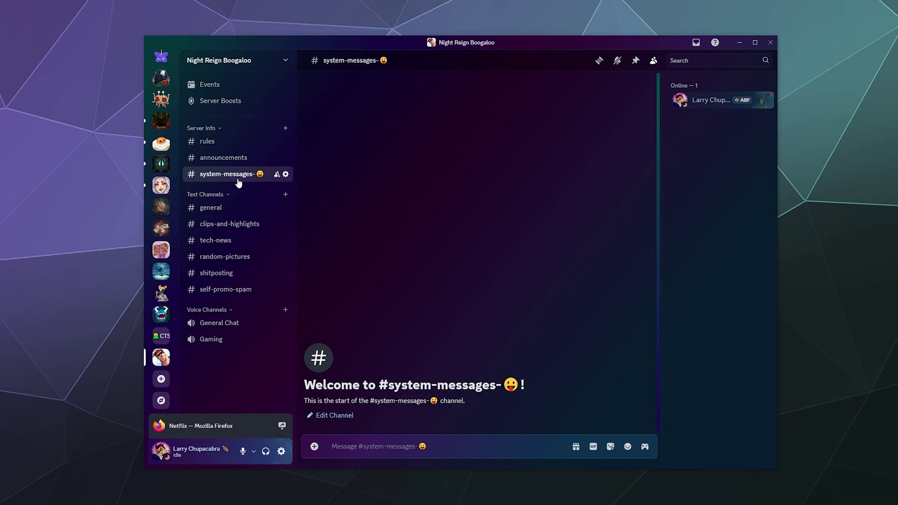
View the announcements and rules channels and return to the system-messages-😛 channel
{"action": "left_click", "coordinate": [223, 158]}
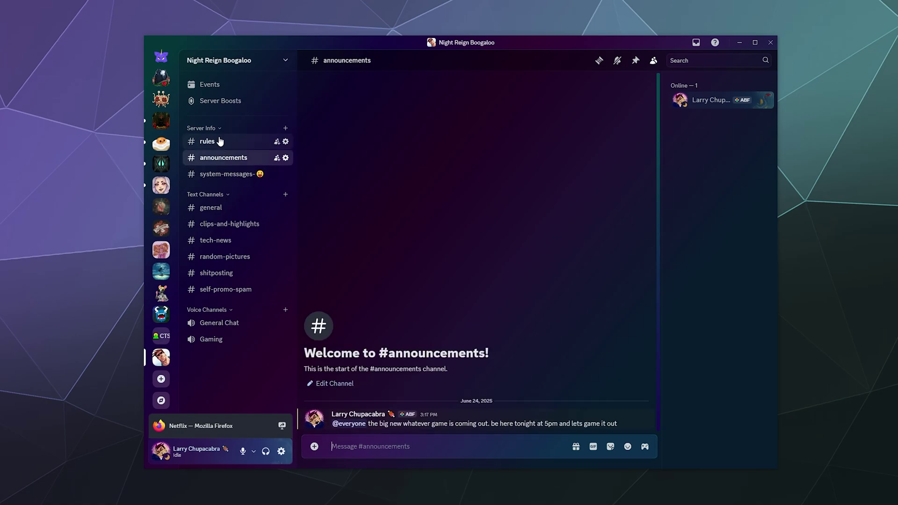
{"action": "left_click", "coordinate": [219, 142]}
{"action": "left_click", "coordinate": [221, 178]}
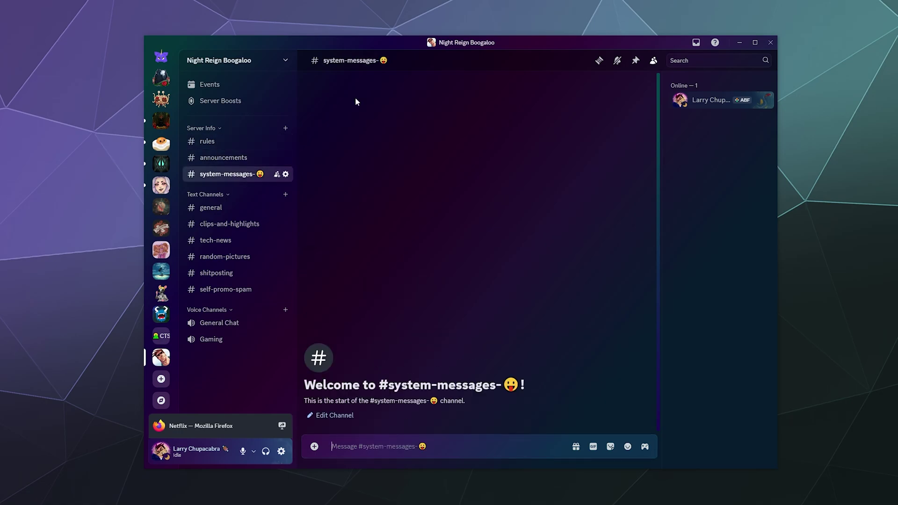
In the server's Engagement settings, set the System Messages Channel to system-messages-😛
{"action": "left_click", "coordinate": [205, 65]}
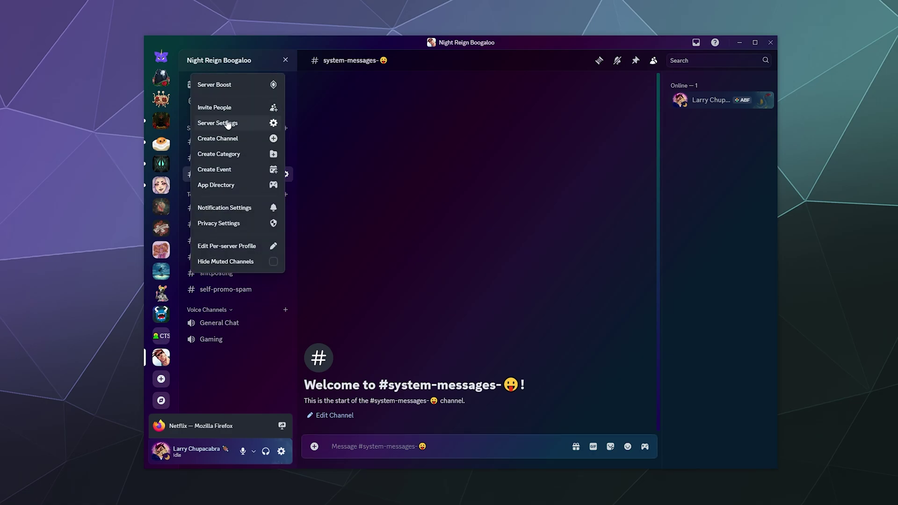
{"action": "left_click", "coordinate": [228, 123]}
{"action": "left_click", "coordinate": [257, 94]}
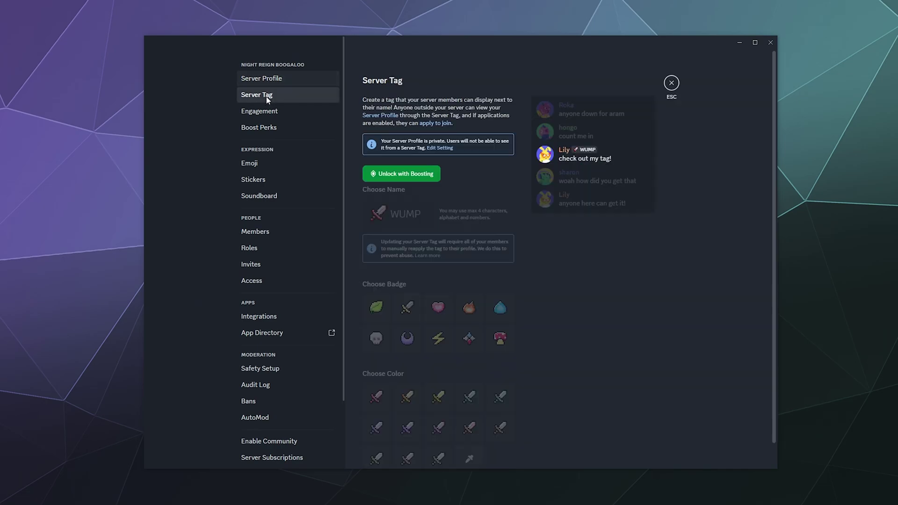
{"action": "left_click", "coordinate": [260, 111]}
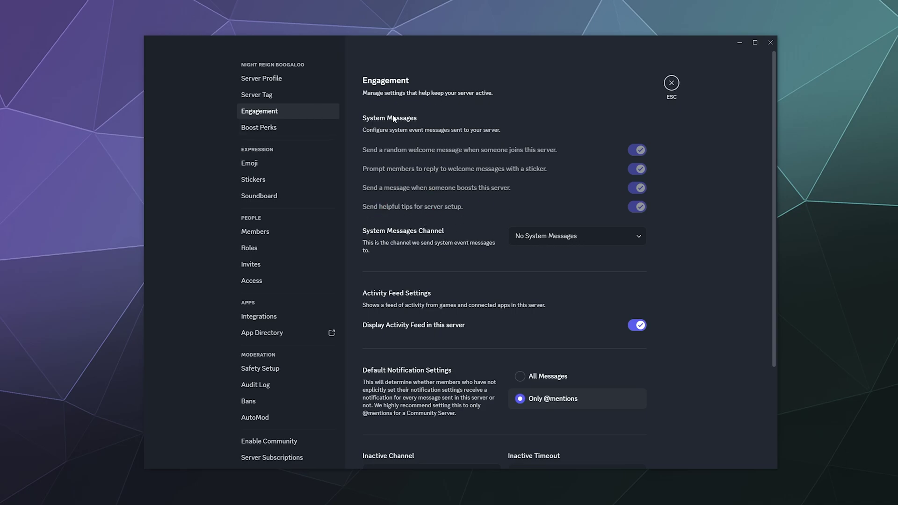
{"action": "left_click", "coordinate": [540, 232]}
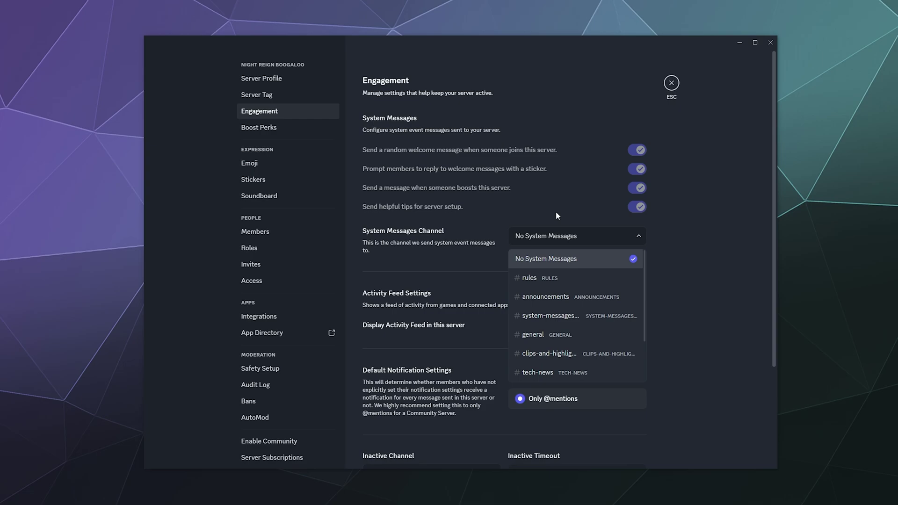
{"action": "left_click", "coordinate": [551, 238]}
{"action": "left_click", "coordinate": [551, 237]}
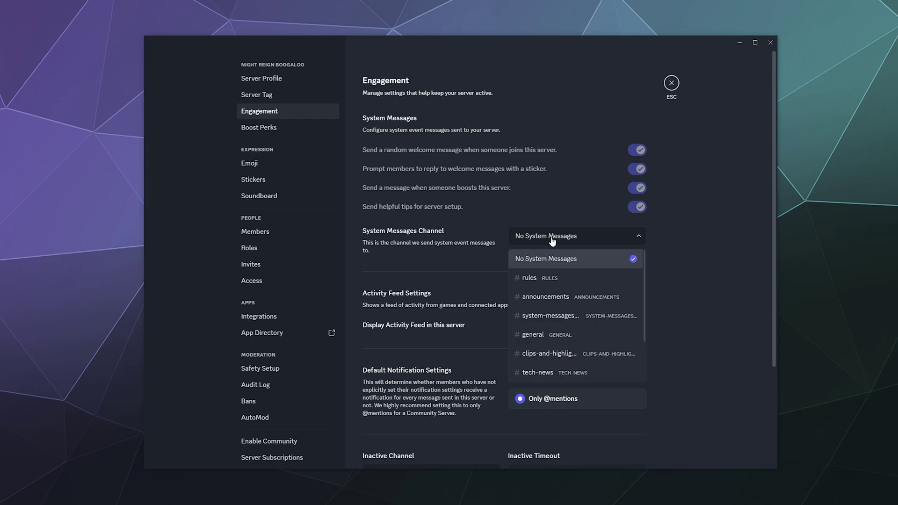
{"action": "left_click", "coordinate": [546, 316]}
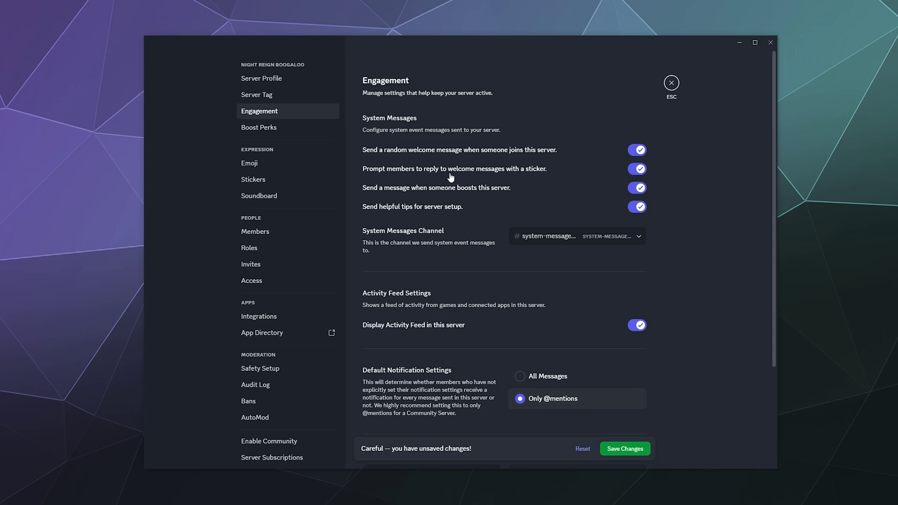
Turn off the sticker reply prompt for welcome messages and the helpful server setup tips, saving the changes
{"action": "left_click", "coordinate": [637, 169]}
{"action": "left_click", "coordinate": [632, 449]}
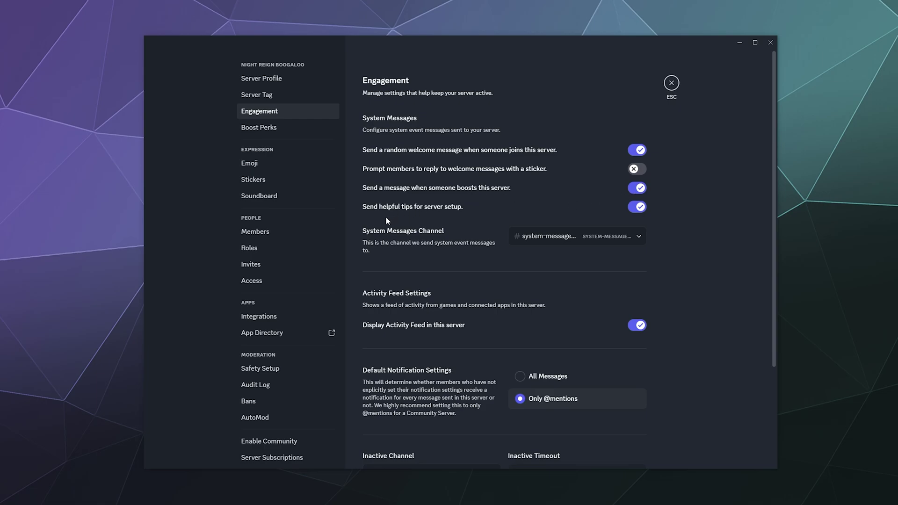
{"action": "left_click", "coordinate": [631, 213]}
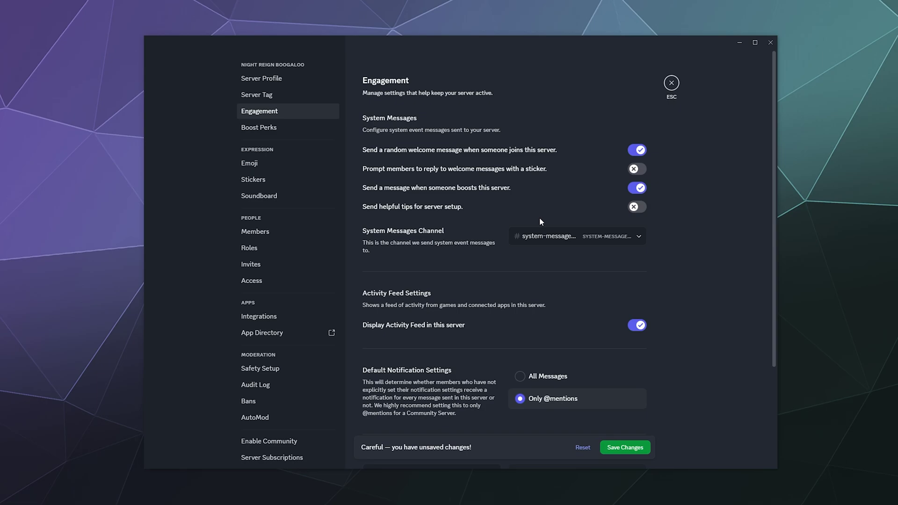
{"action": "left_click", "coordinate": [610, 448]}
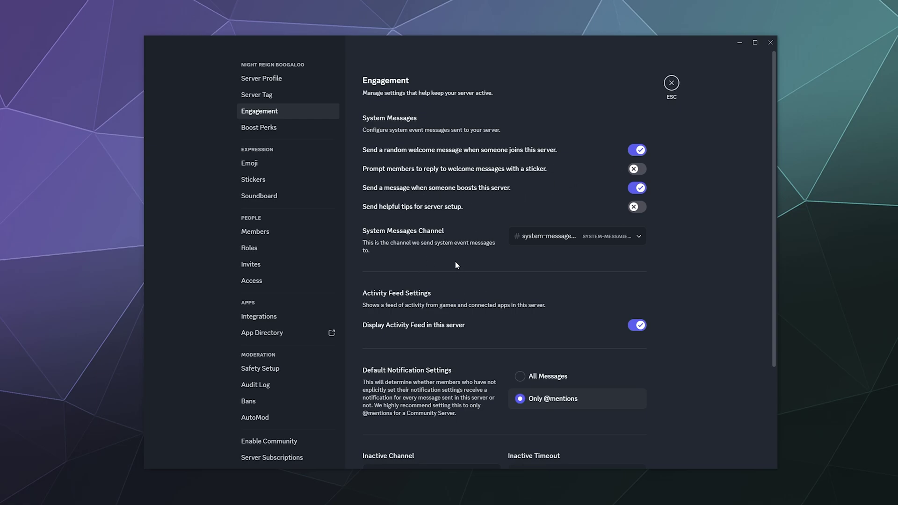
Look at the Activity Feed Settings and inspect the member activity entries in the Chupacabra's Lair server
{"action": "scroll", "coordinate": [381, 213], "scroll_direction": "down", "scroll_amount": 3}
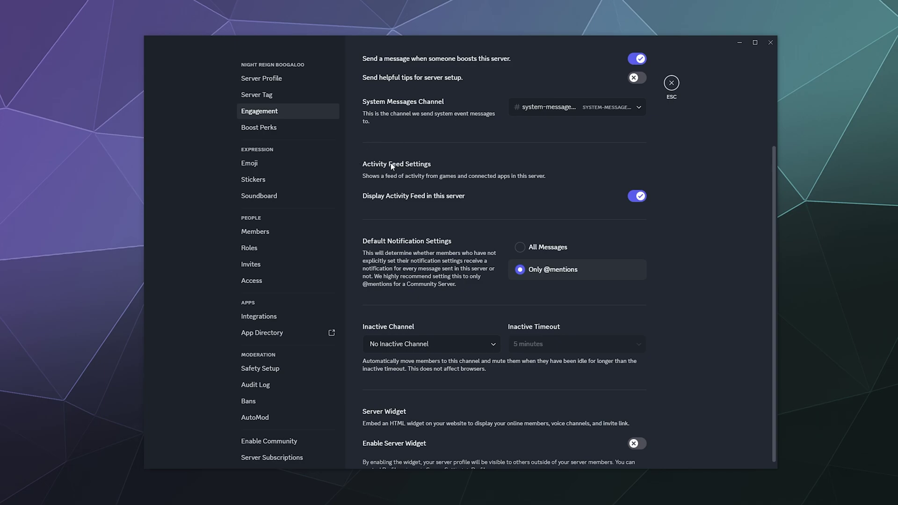
{"action": "left_click", "coordinate": [670, 81]}
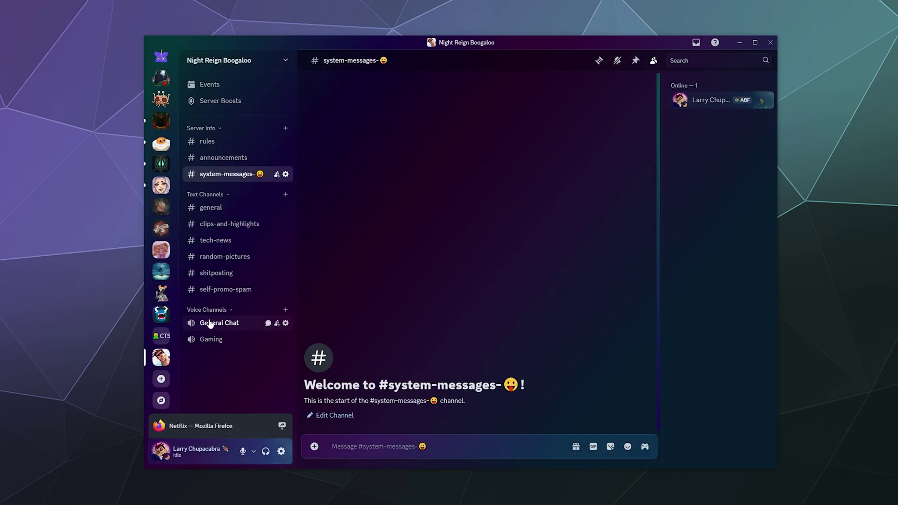
{"action": "left_click", "coordinate": [161, 314]}
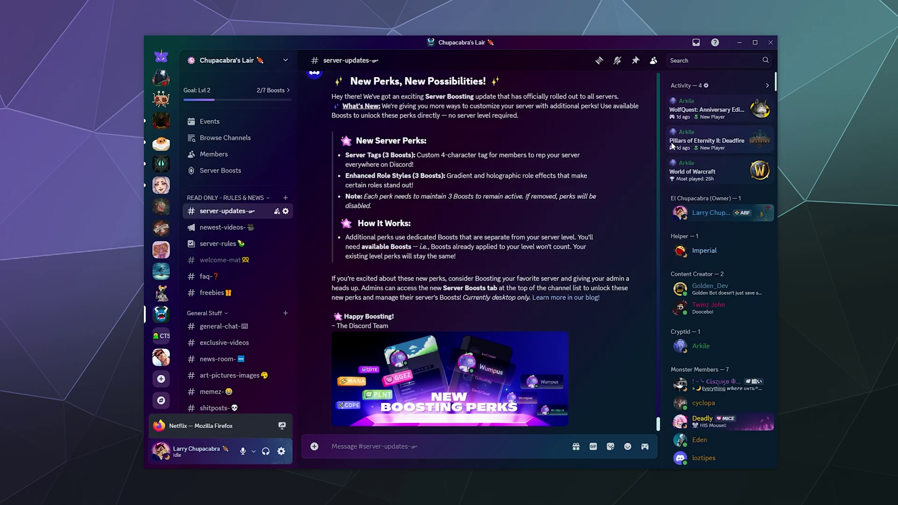
{"action": "mouse_move", "coordinate": [739, 120]}
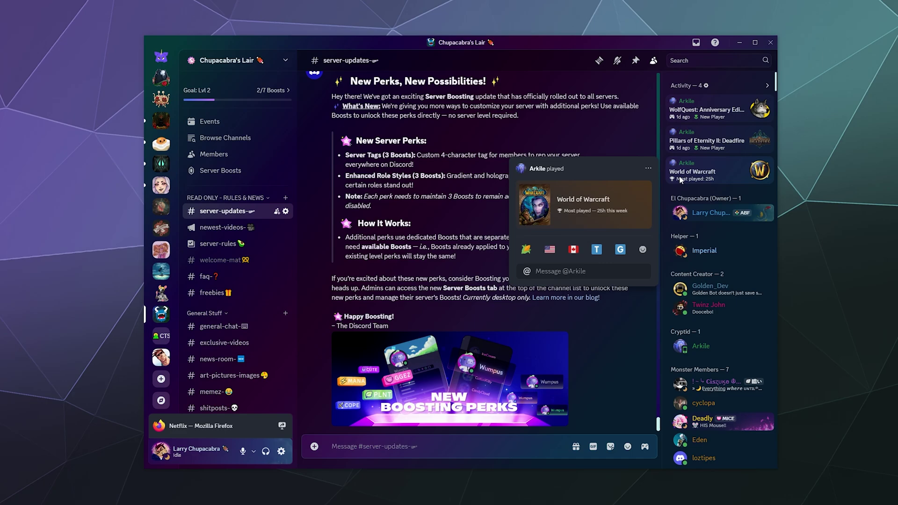
{"action": "mouse_move", "coordinate": [682, 107]}
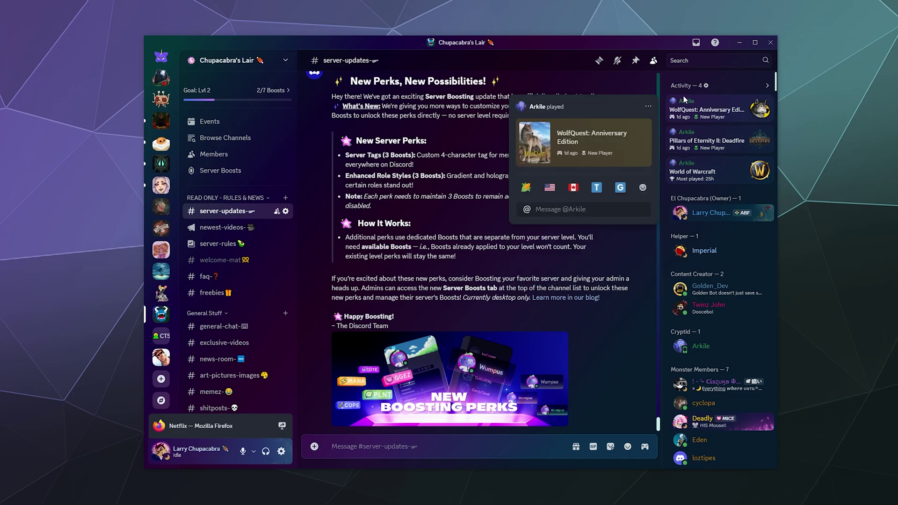
Open the Engagement settings of the Chupacabra's Lair server
{"action": "left_click", "coordinate": [250, 62]}
{"action": "left_click", "coordinate": [205, 124]}
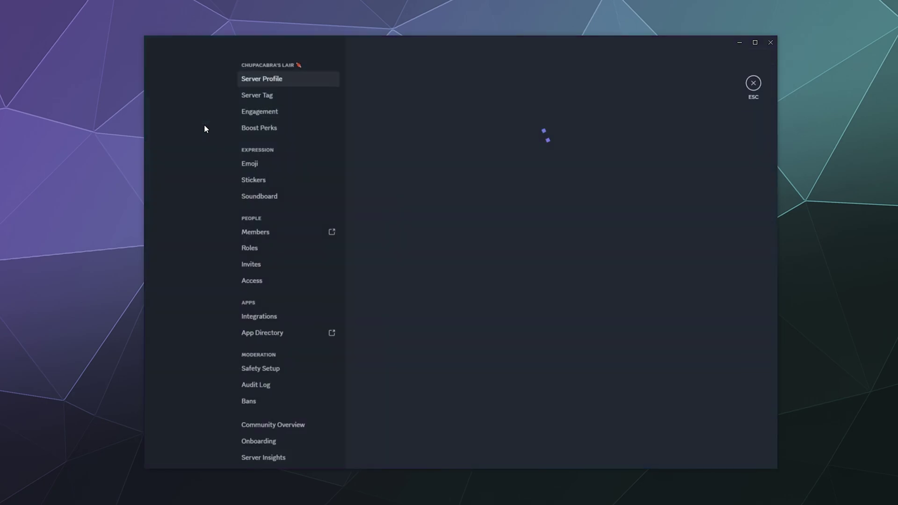
{"action": "left_click", "coordinate": [262, 110]}
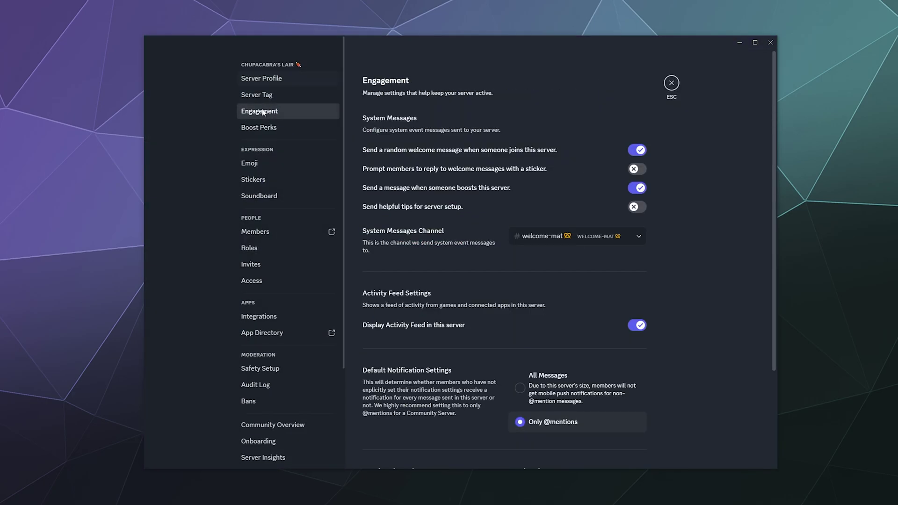
Turn off the activity feed display in the Chupacabra's Lair server, save the change and close its settings
{"action": "left_click", "coordinate": [636, 324]}
{"action": "left_click", "coordinate": [626, 446]}
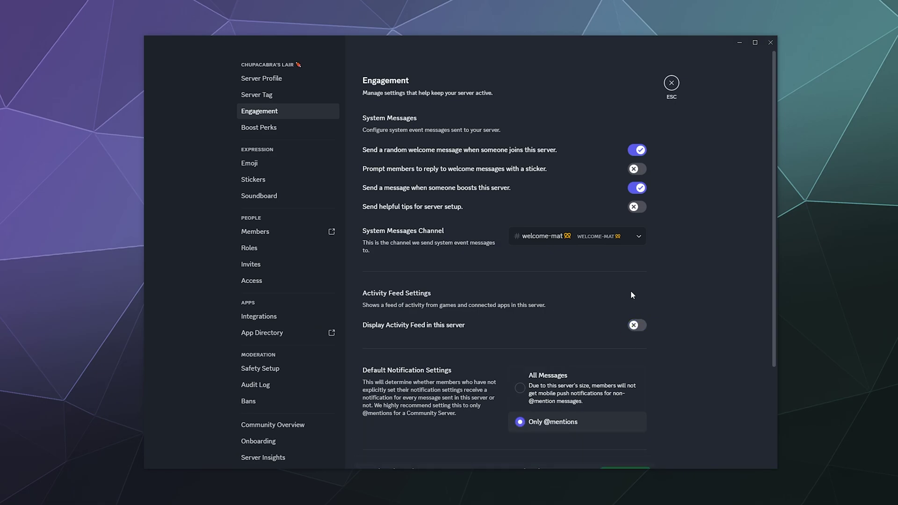
{"action": "scroll", "coordinate": [631, 292], "scroll_direction": "down", "scroll_amount": 3}
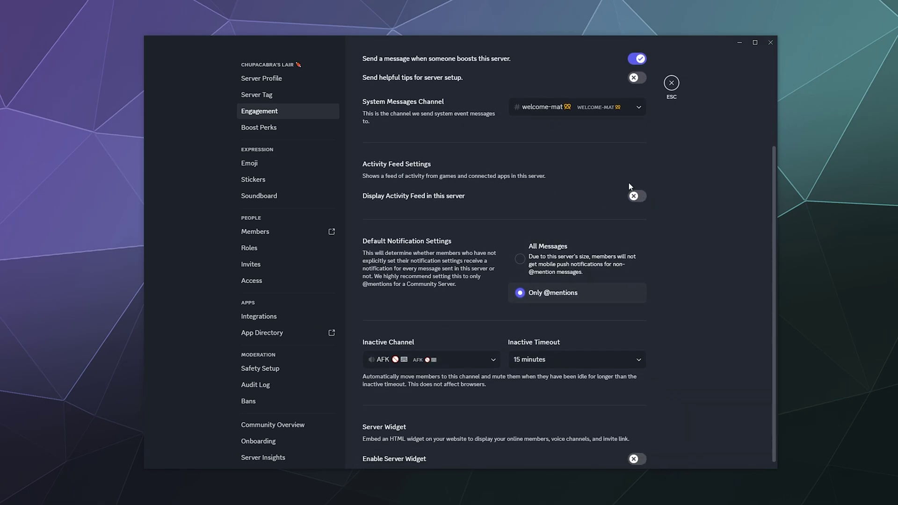
{"action": "left_click", "coordinate": [672, 82]}
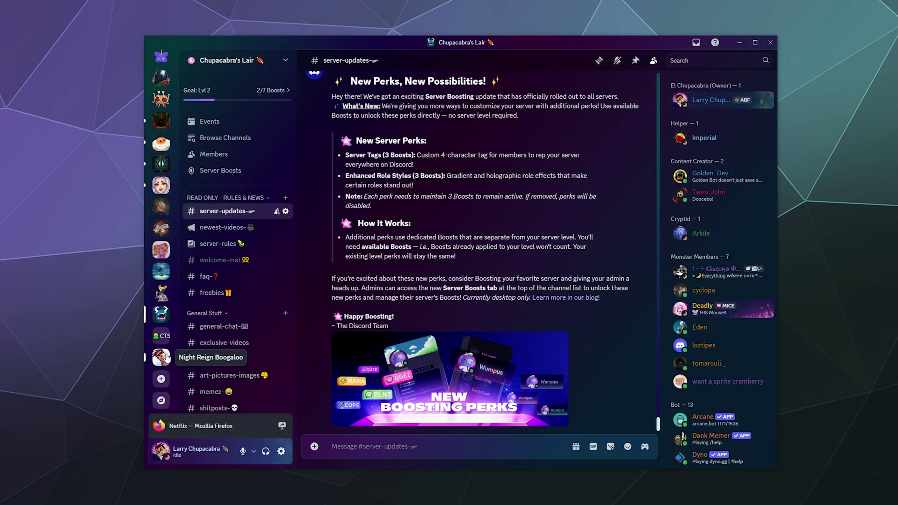
In the Night Reign Boogaloo server's Engagement settings, turn off the activity feed display and save the change
{"action": "left_click", "coordinate": [161, 358]}
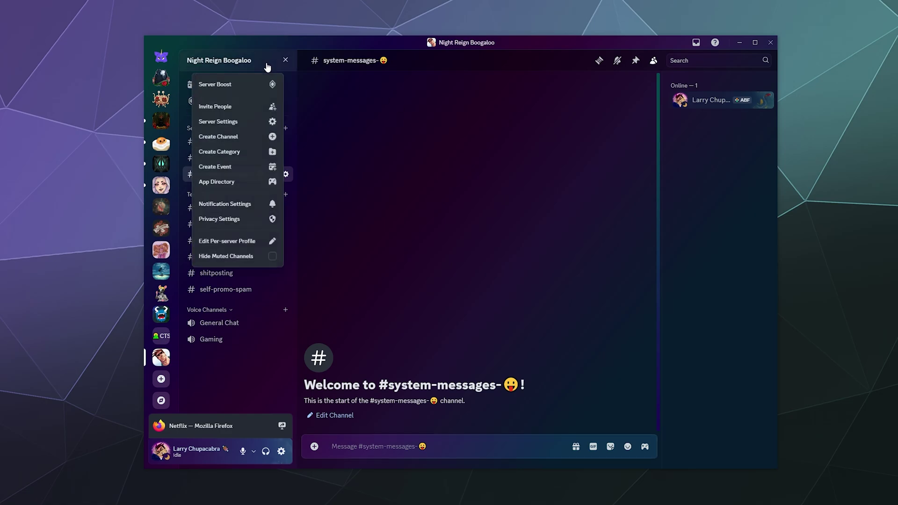
{"action": "left_click", "coordinate": [223, 124]}
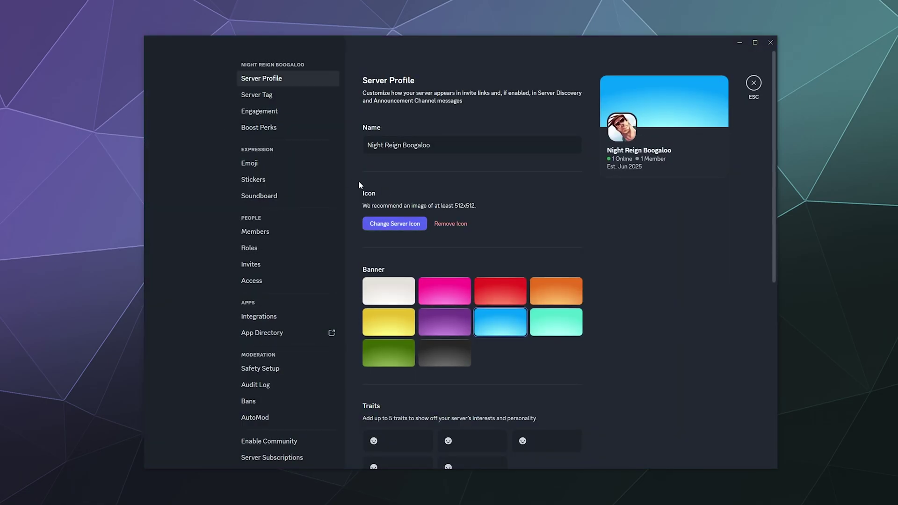
{"action": "left_click", "coordinate": [270, 95]}
{"action": "left_click", "coordinate": [270, 113]}
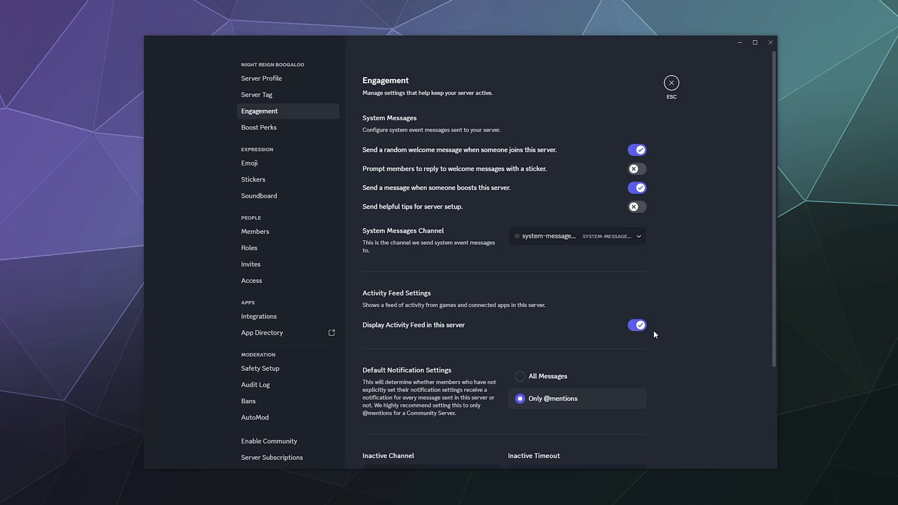
{"action": "scroll", "coordinate": [565, 285], "scroll_direction": "down", "scroll_amount": 3}
{"action": "left_click", "coordinate": [634, 450]}
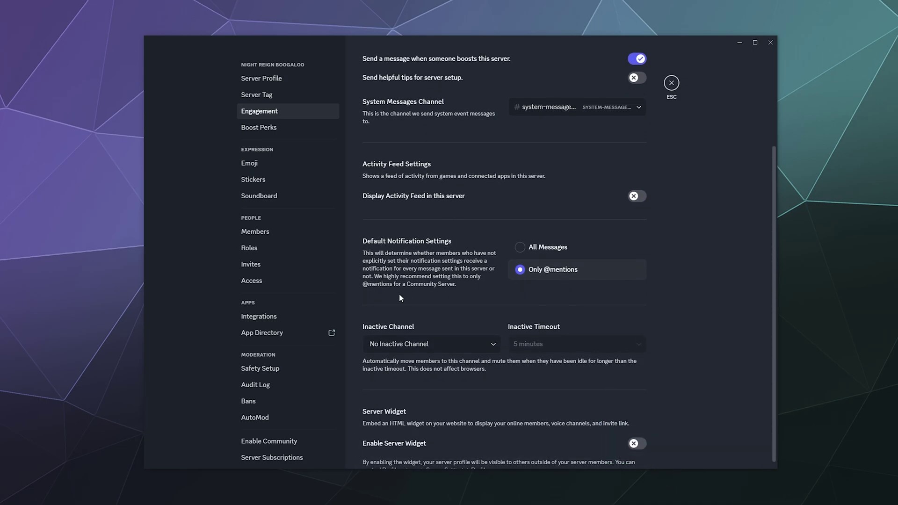
{"action": "left_click", "coordinate": [519, 247]}
{"action": "left_click", "coordinate": [525, 272]}
{"action": "left_click", "coordinate": [519, 248]}
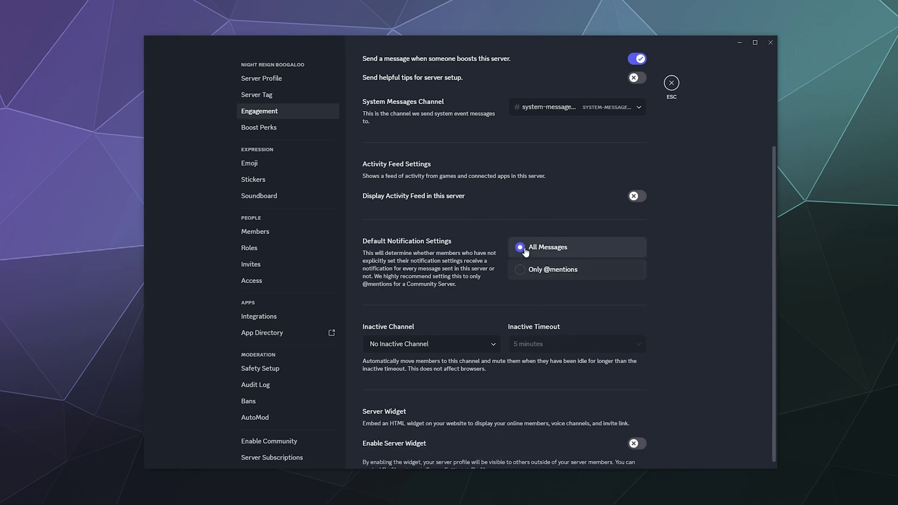
{"action": "left_click", "coordinate": [519, 271]}
{"action": "left_click", "coordinate": [519, 248]}
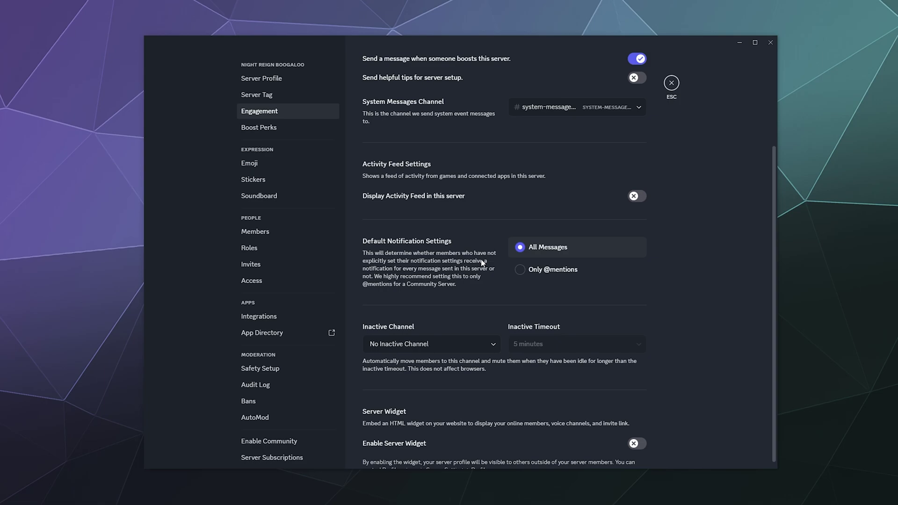
{"action": "left_click", "coordinate": [520, 276]}
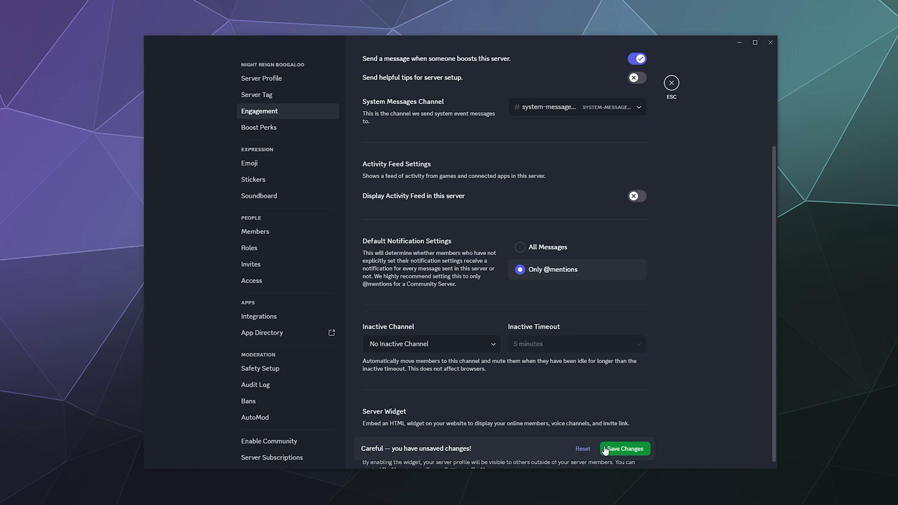
{"action": "left_click", "coordinate": [625, 449]}
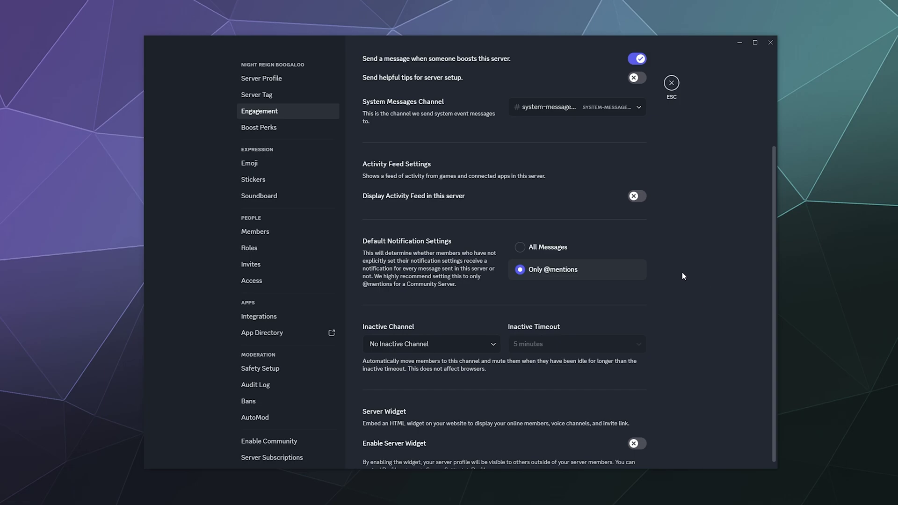
{"action": "scroll", "coordinate": [607, 213], "scroll_direction": "down", "scroll_amount": 1}
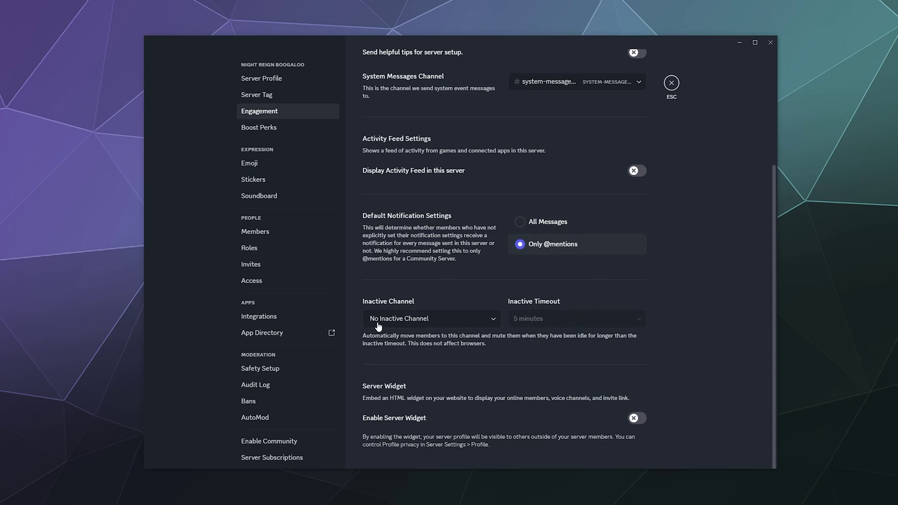
{"action": "left_click", "coordinate": [671, 83]}
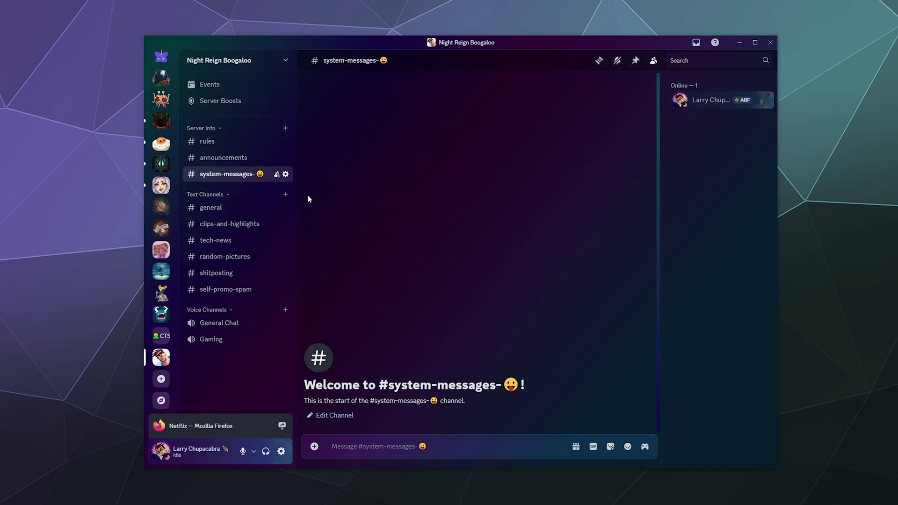
Create a text channel named afk in the Voice Channels category
{"action": "left_click", "coordinate": [285, 310]}
{"action": "type", "text": "afk"}
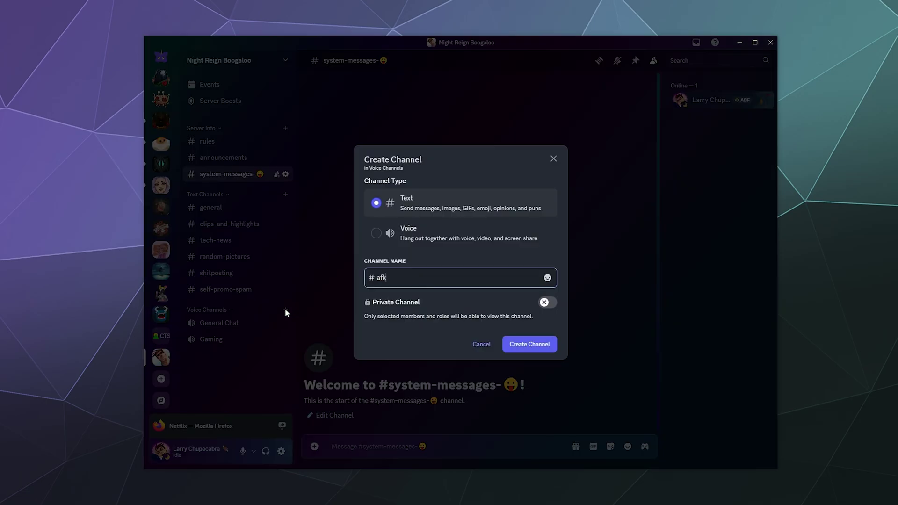
{"action": "left_click", "coordinate": [526, 349]}
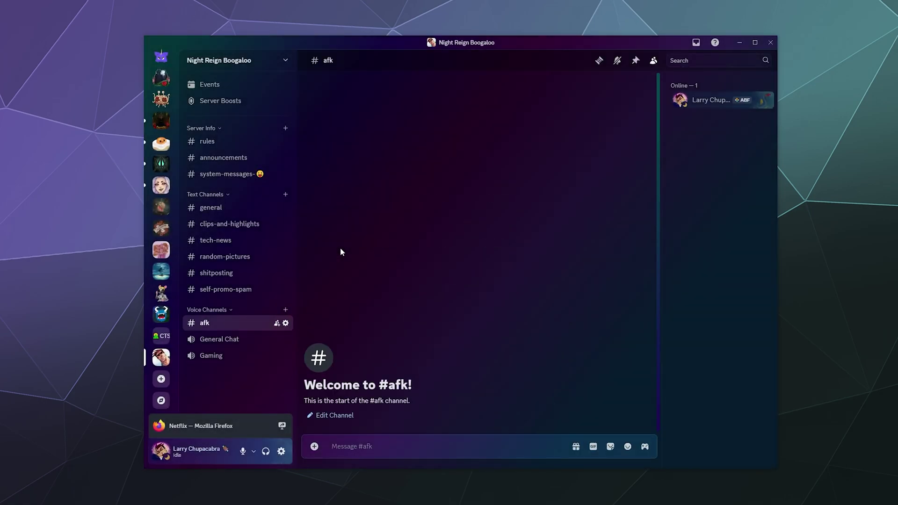
Delete the afk text channel from the Voice Channels category
{"action": "mouse_move", "coordinate": [234, 326]}
{"action": "left_mouse_down"}
{"action": "mouse_move", "coordinate": [236, 375]}
{"action": "mouse_move", "coordinate": [235, 322]}
{"action": "left_mouse_up"}
{"action": "right_click", "coordinate": [234, 323]}
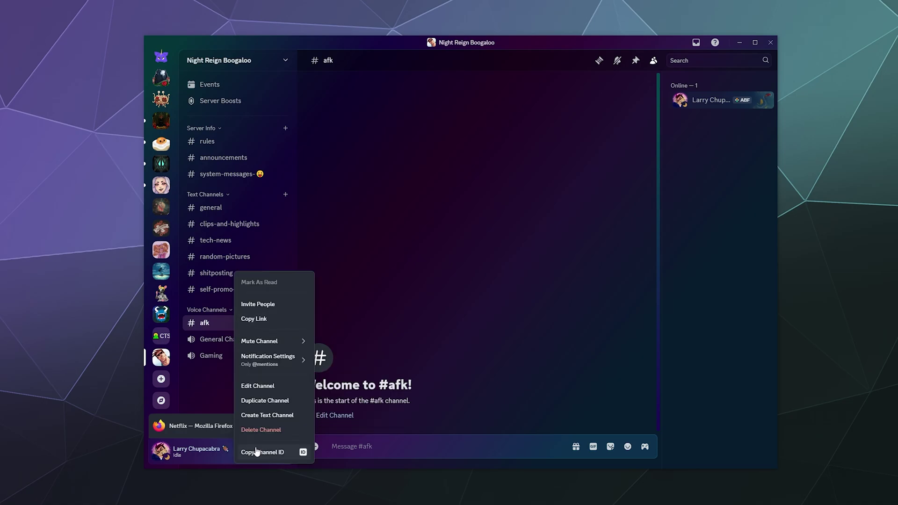
{"action": "left_click", "coordinate": [259, 430]}
{"action": "left_click", "coordinate": [259, 331]}
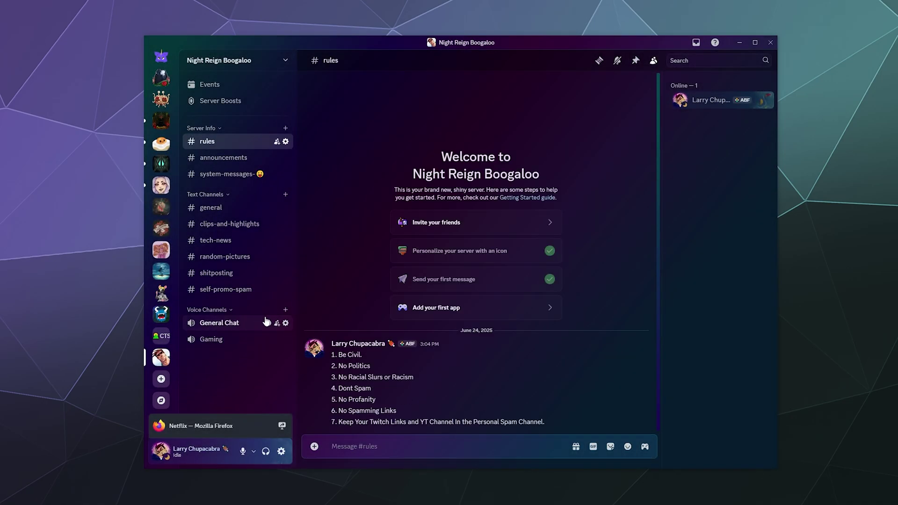
Create a voice channel named "afk-not here" in the Voice Channels category
{"action": "left_click", "coordinate": [285, 310]}
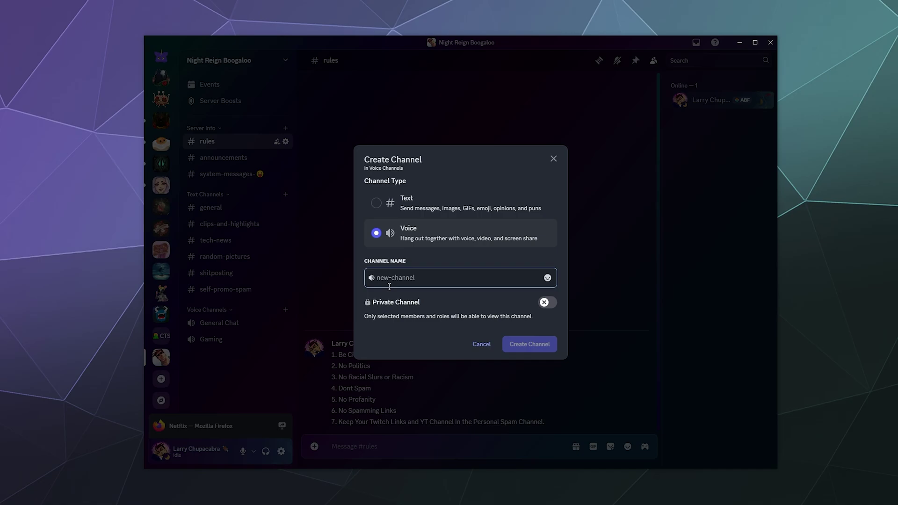
{"action": "type", "text": "afk-not here"}
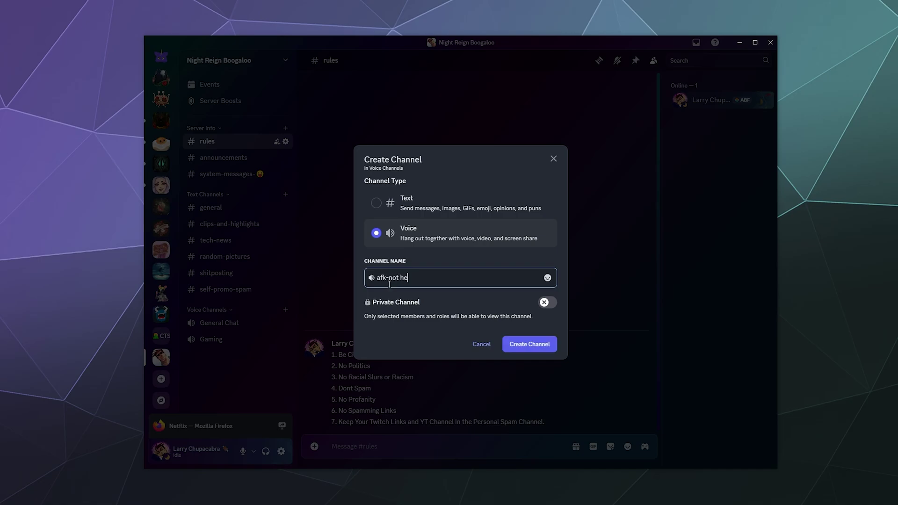
{"action": "left_click", "coordinate": [539, 351]}
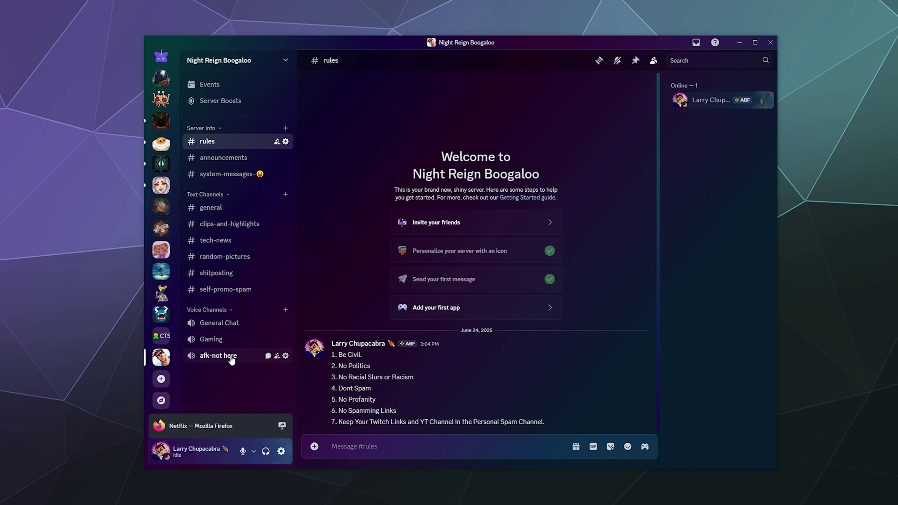
In the Night Reign Boogaloo server's Engagement settings, set the Inactive Channel to "afk-not here"
{"action": "left_click", "coordinate": [236, 60]}
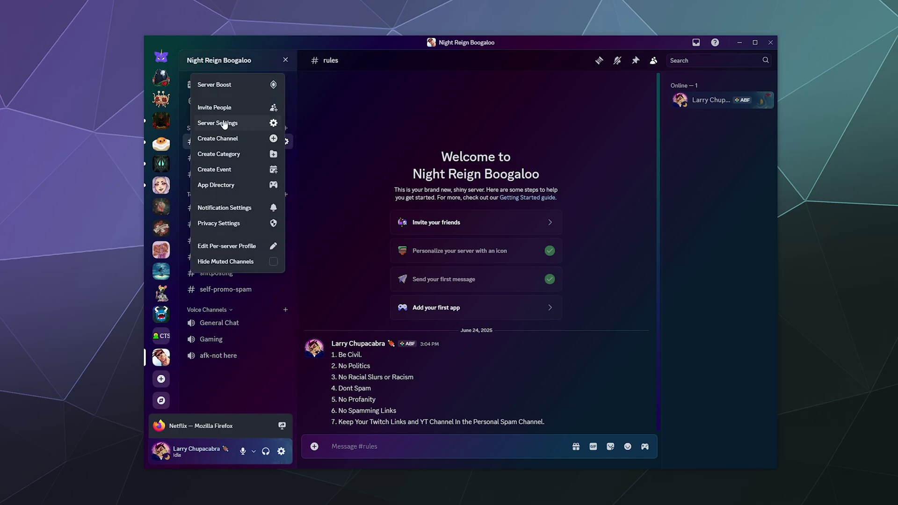
{"action": "left_click", "coordinate": [226, 124]}
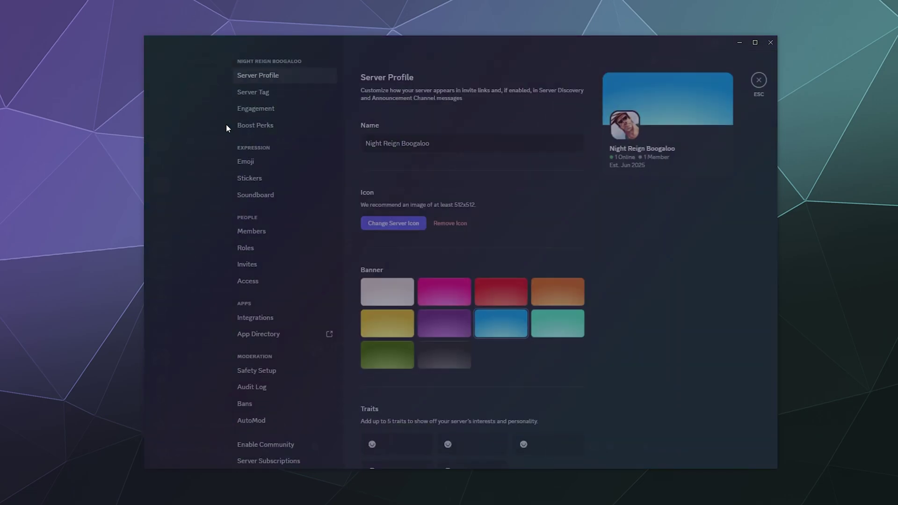
{"action": "left_click", "coordinate": [259, 111]}
{"action": "scroll", "coordinate": [468, 300], "scroll_direction": "down", "scroll_amount": 3}
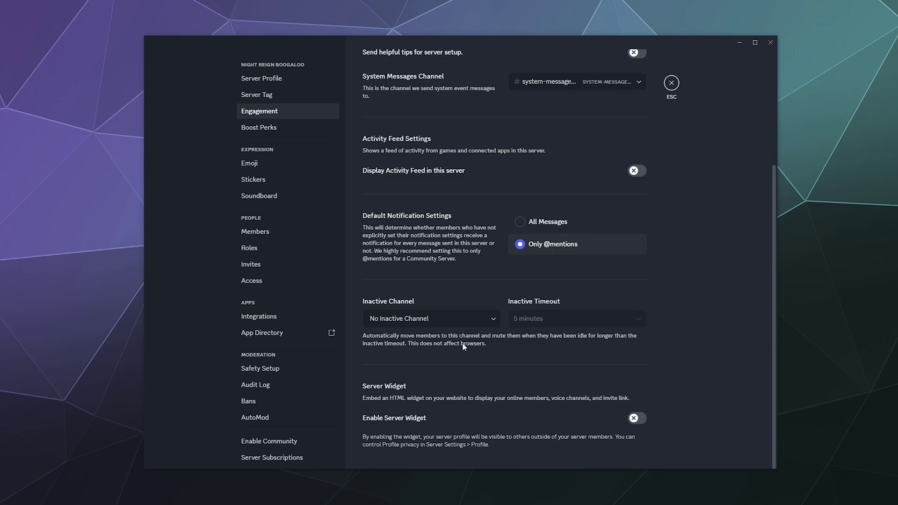
{"action": "left_click", "coordinate": [386, 323]}
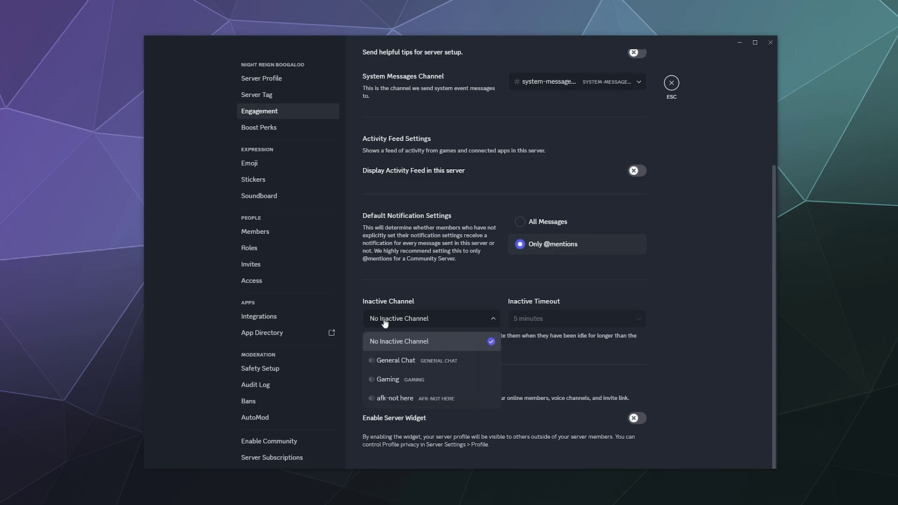
{"action": "left_click", "coordinate": [398, 399]}
Set the Inactive Timeout to 15 minutes, save the changes and close the server settings
{"action": "left_click", "coordinate": [536, 326]}
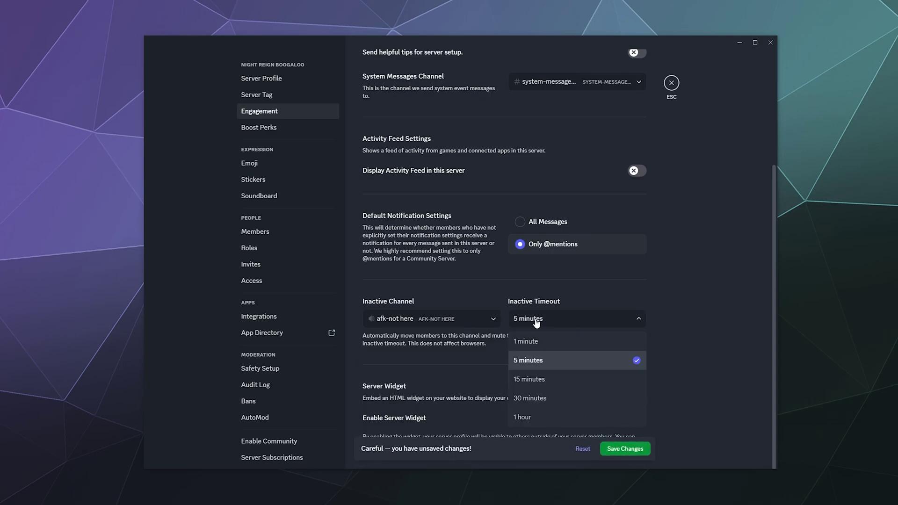
{"action": "left_click", "coordinate": [530, 383]}
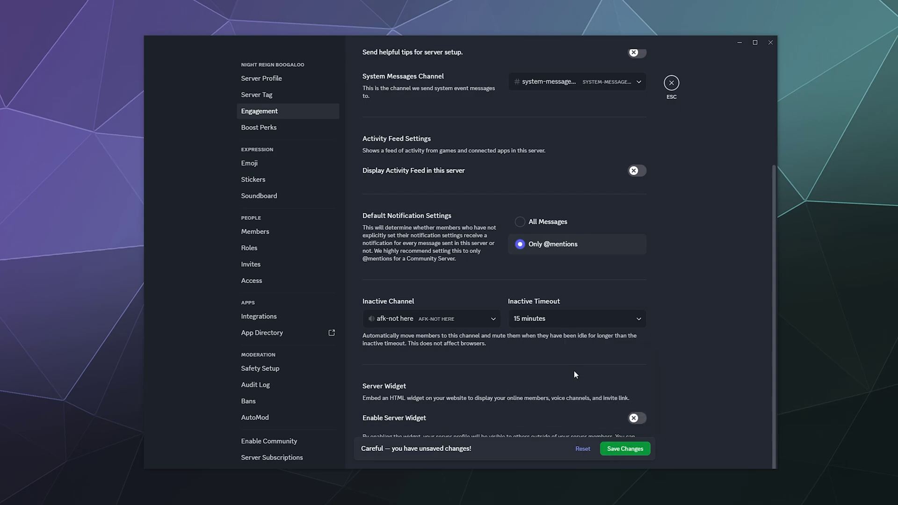
{"action": "left_click", "coordinate": [623, 449]}
{"action": "left_click", "coordinate": [672, 82]}
Test the "afk-not here" voice channel by joining it, dismissing the inactivity notice and disconnecting
{"action": "left_click", "coordinate": [216, 357]}
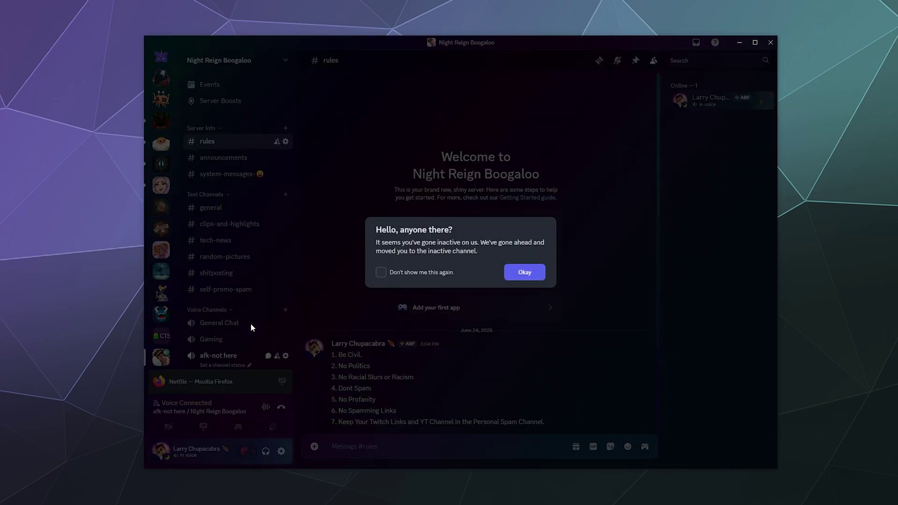
{"action": "left_click", "coordinate": [409, 273]}
{"action": "key", "text": "Escape"}
{"action": "scroll", "coordinate": [248, 281], "scroll_direction": "down", "scroll_amount": 1}
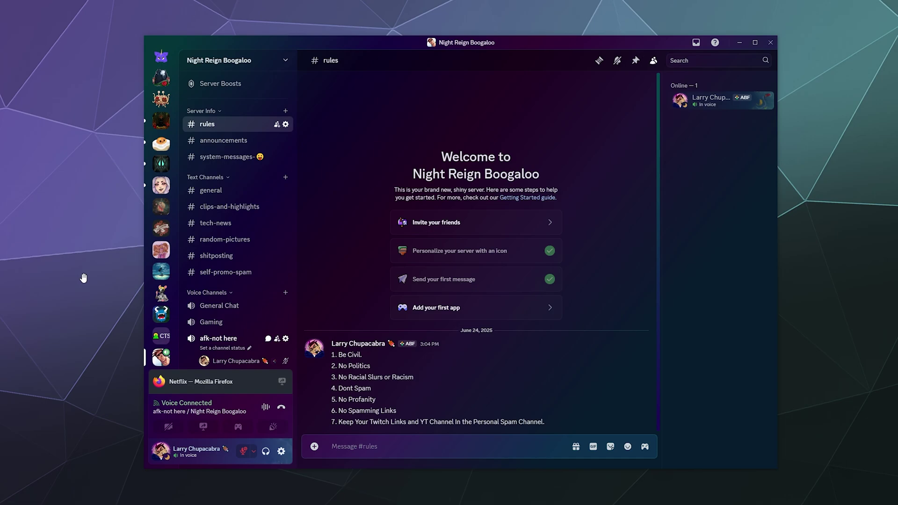
{"action": "left_click", "coordinate": [281, 410]}
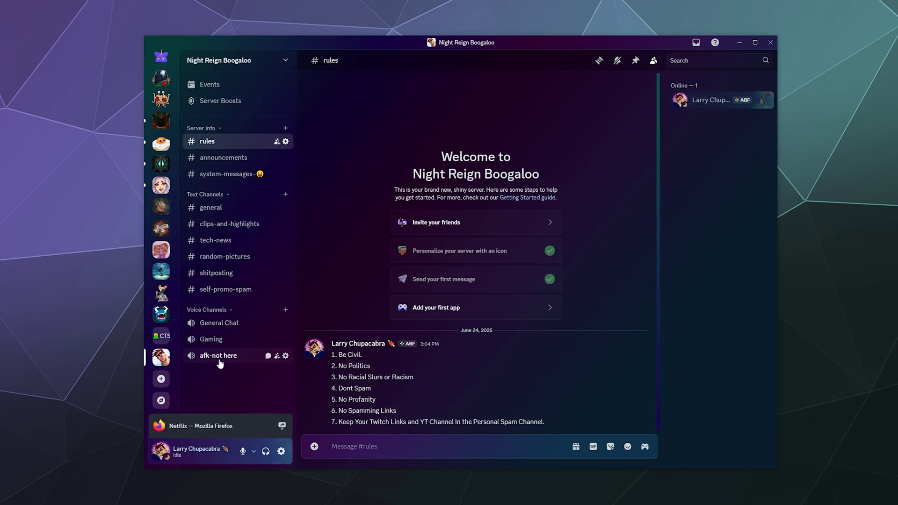